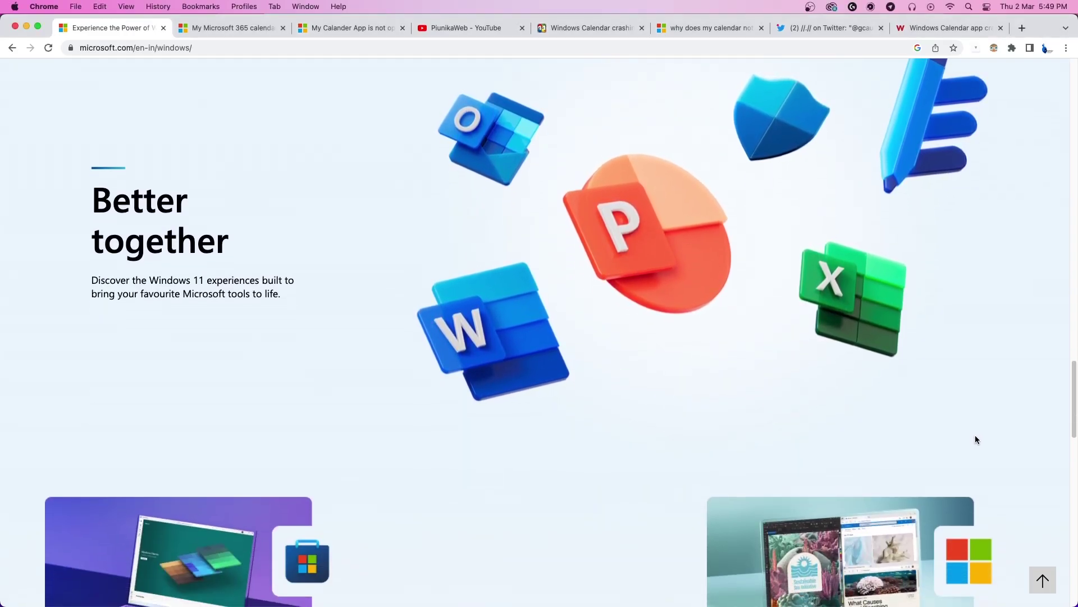
pyautogui.scroll(-3, 935, 420)
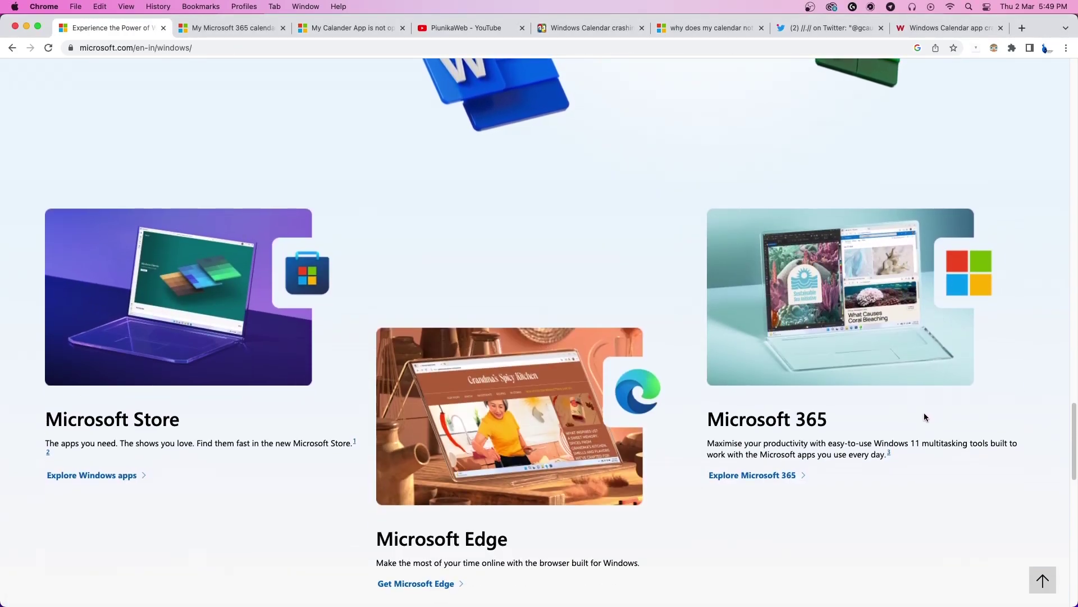
pyautogui.scroll(-2, 838, 458)
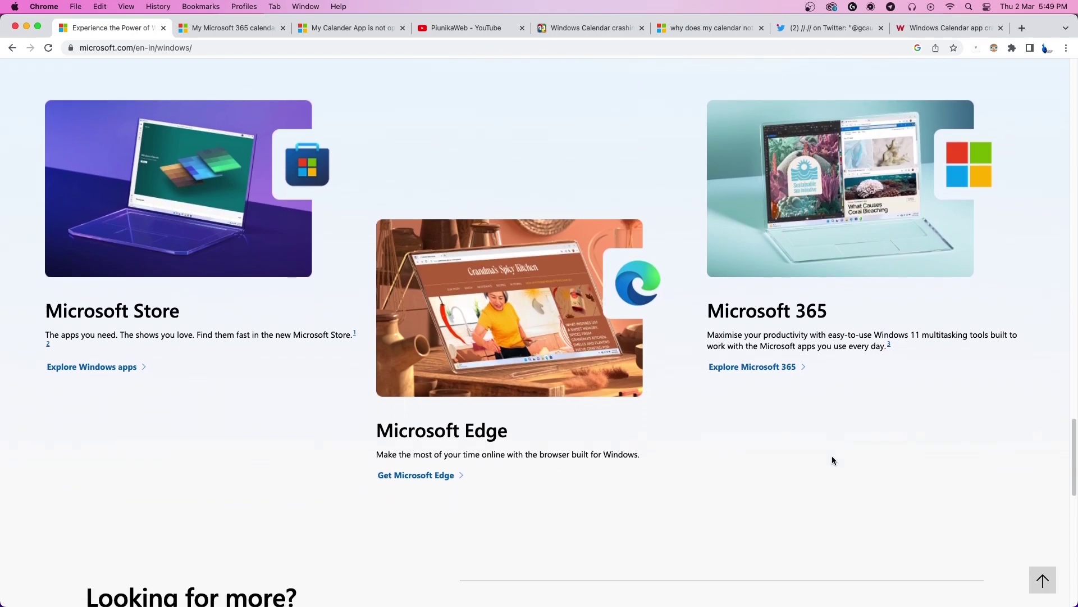
pyautogui.scroll(-1, 830, 456)
pyautogui.scroll(-2, 826, 454)
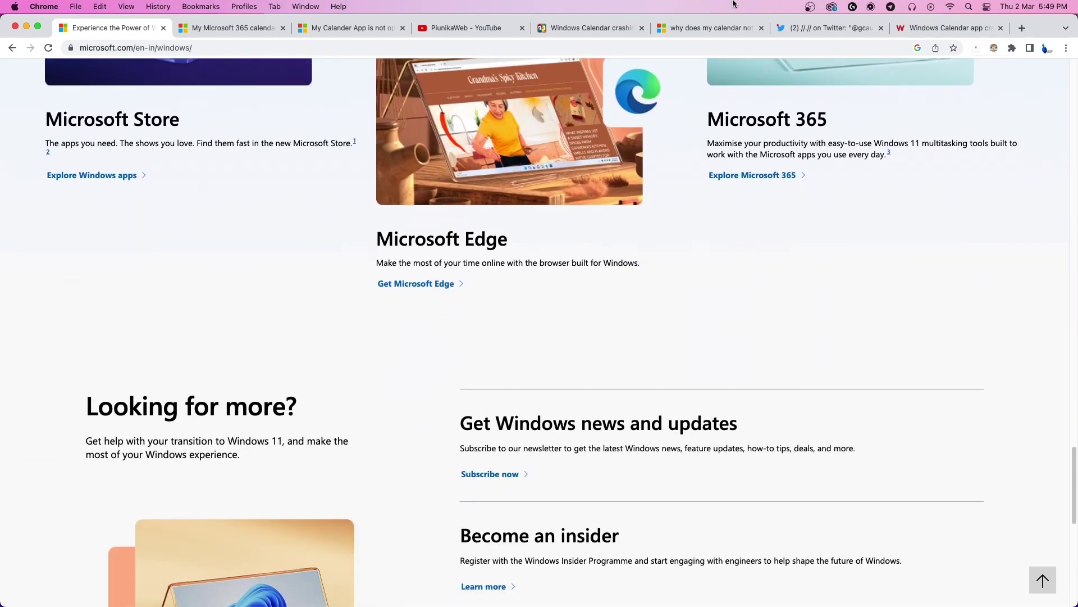
# Switch to the 'My Microsoft 365 calendar' question tab
pyautogui.click(261, 28)
# Highlight 'not load', then the 'Calander App not opening' sentence ending 'then closes.'
pyautogui.moveTo(593, 221); pyautogui.dragTo(53, 207)
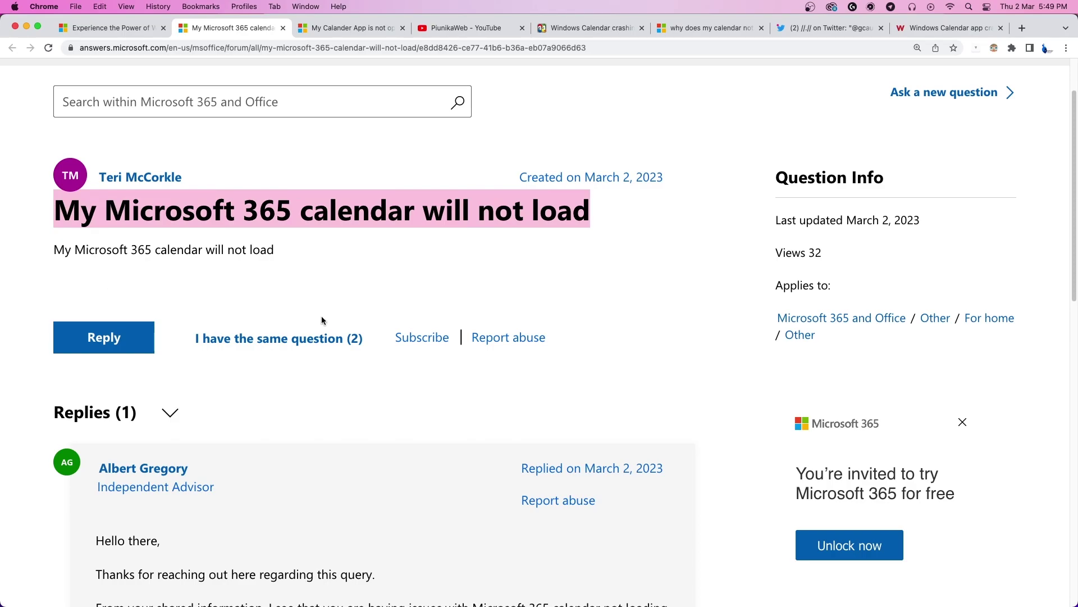
pyautogui.click(383, 29)
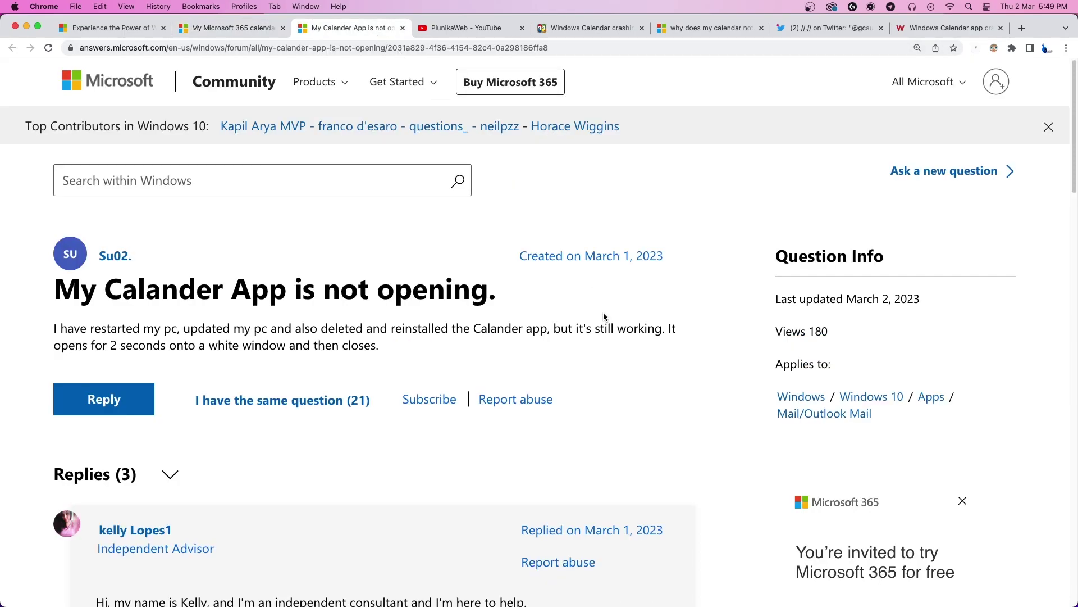
pyautogui.moveTo(380, 345); pyautogui.dragTo(555, 329)
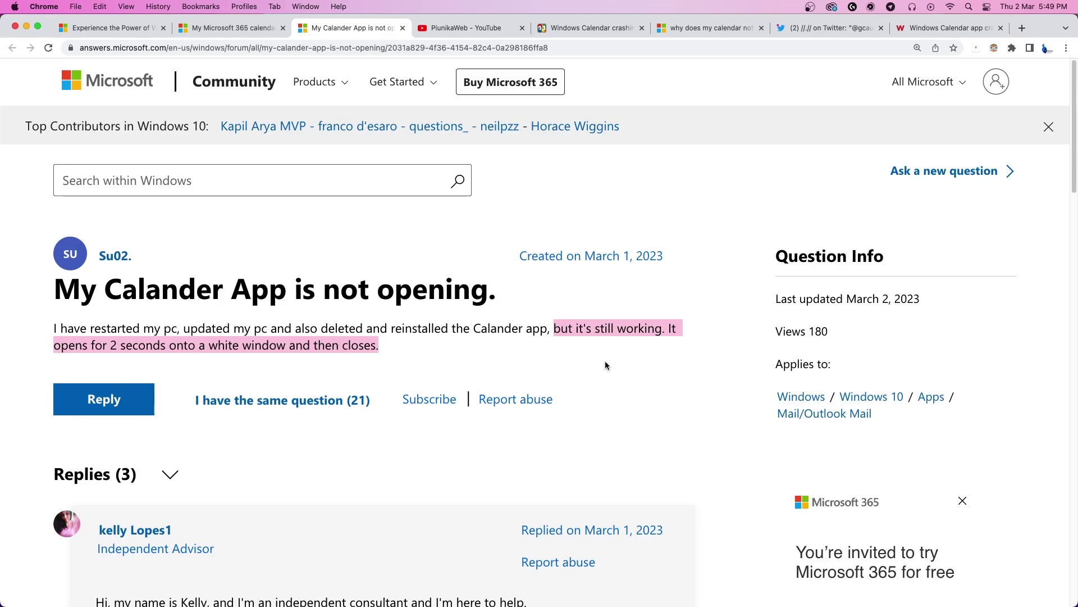
# Switch to the 'PiunikaWeb - YouTube' channel tab
pyautogui.click(466, 31)
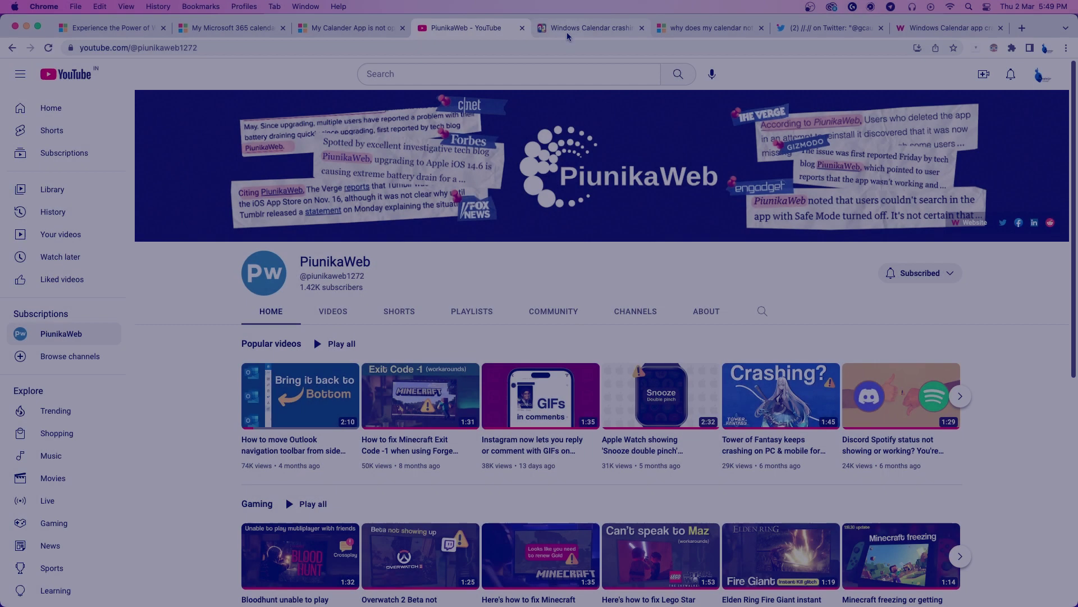
# Highlight 'had an update yesterday.' in the forum thread, then view the moderator's answer
pyautogui.click(570, 31)
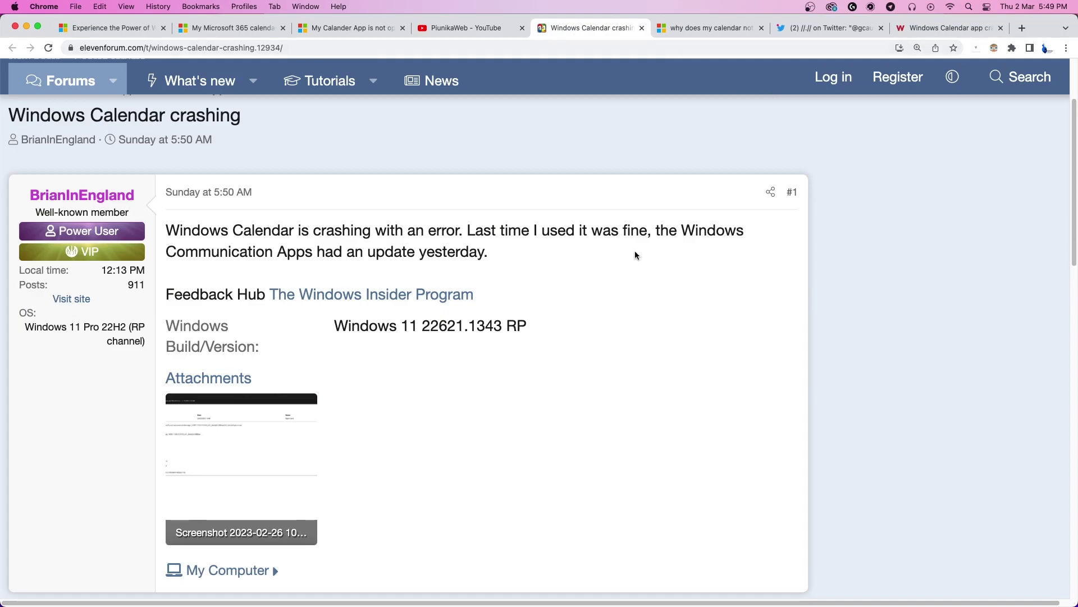
pyautogui.moveTo(489, 253); pyautogui.dragTo(315, 251)
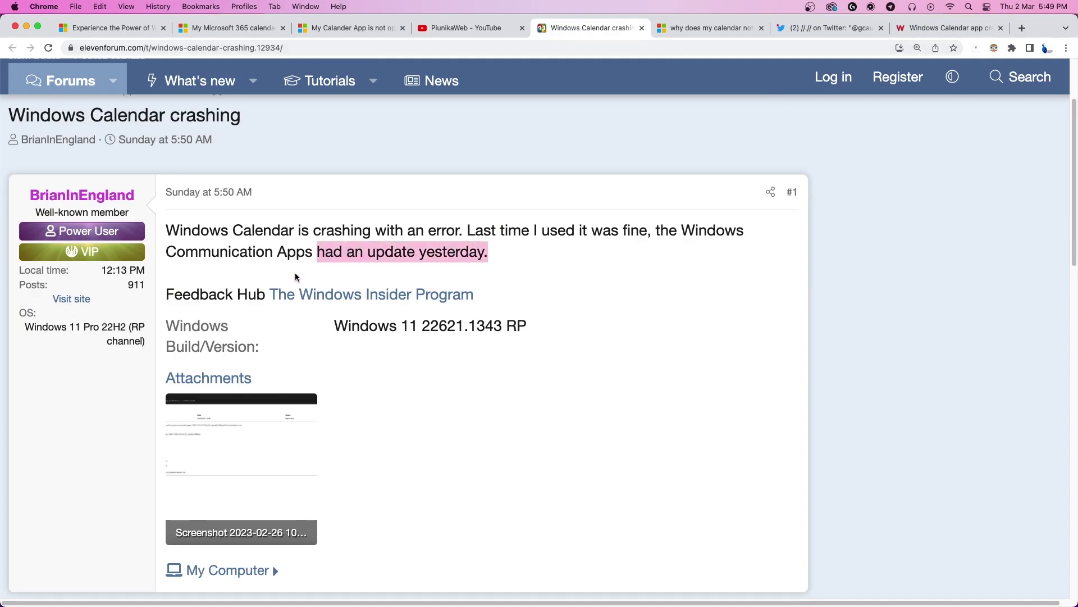
pyautogui.click(715, 26)
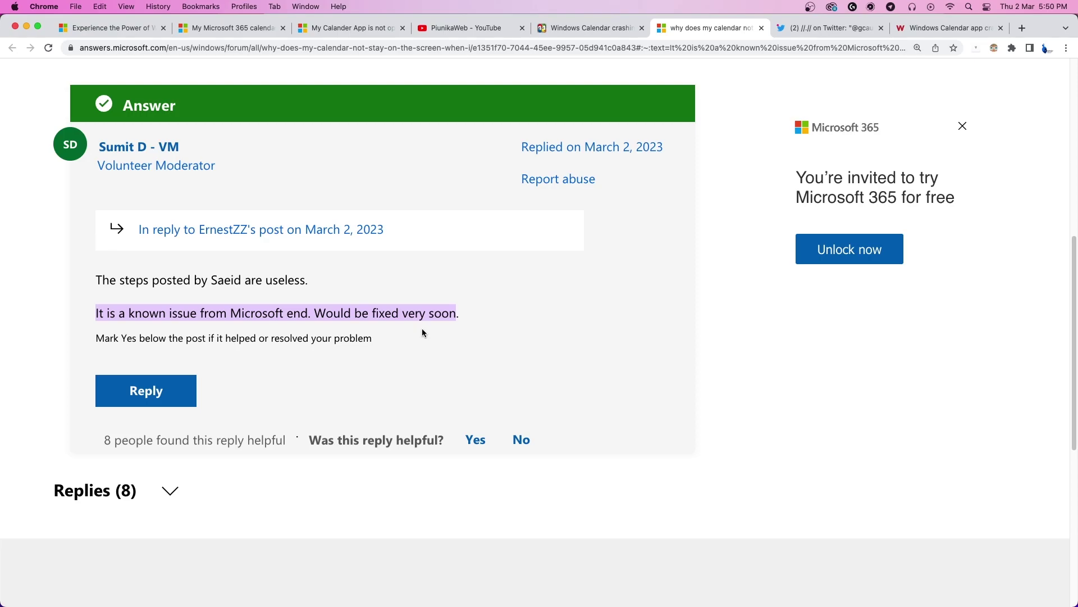
# On the Twitter tab, highlight 'Calendar in the New Outlook is working for me'
pyautogui.click(815, 31)
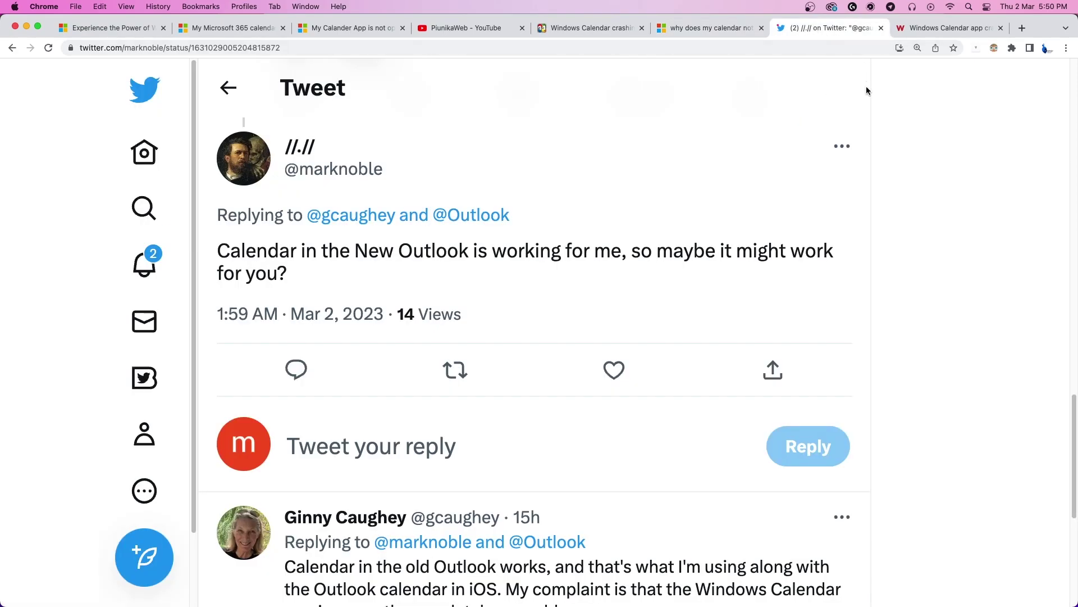
pyautogui.moveTo(219, 249); pyautogui.dragTo(621, 251)
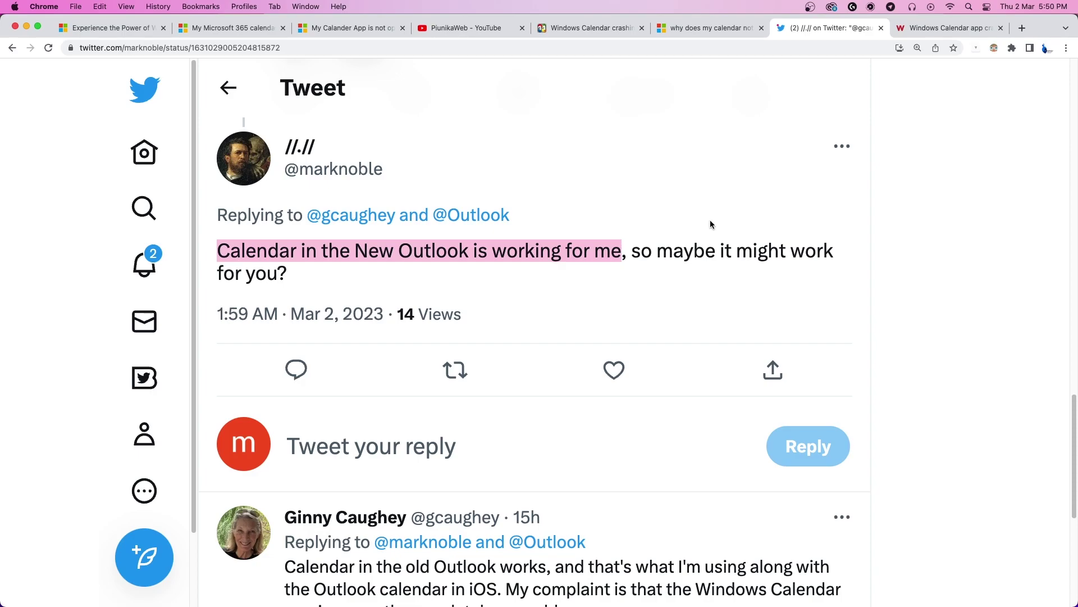
# Switch to the 'Windows Calendar app crashing' article tab and highlight its title
pyautogui.click(942, 29)
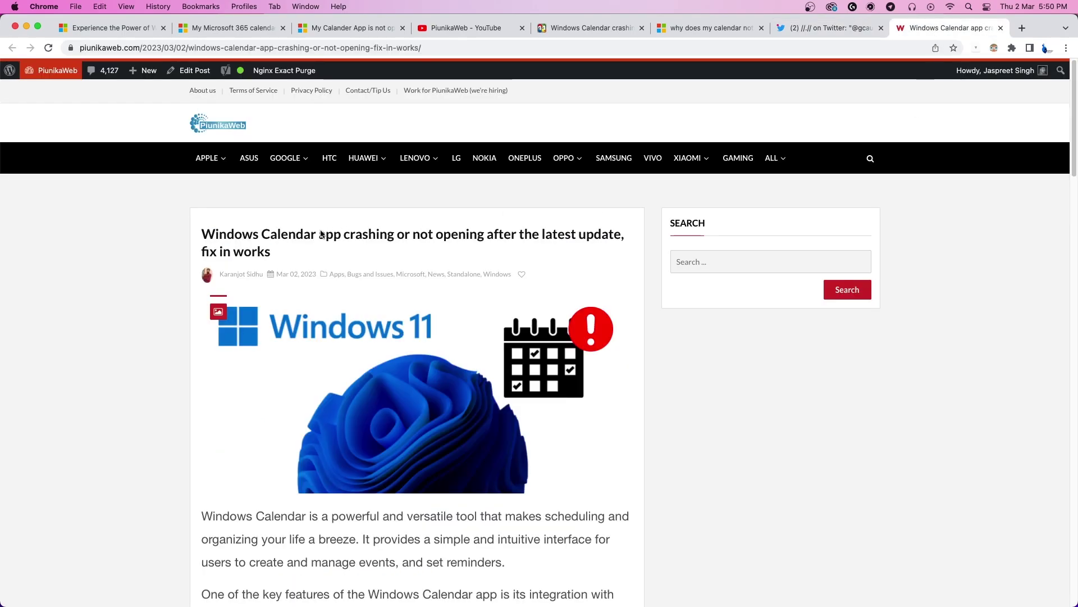
pyautogui.moveTo(278, 252); pyautogui.dragTo(187, 236)
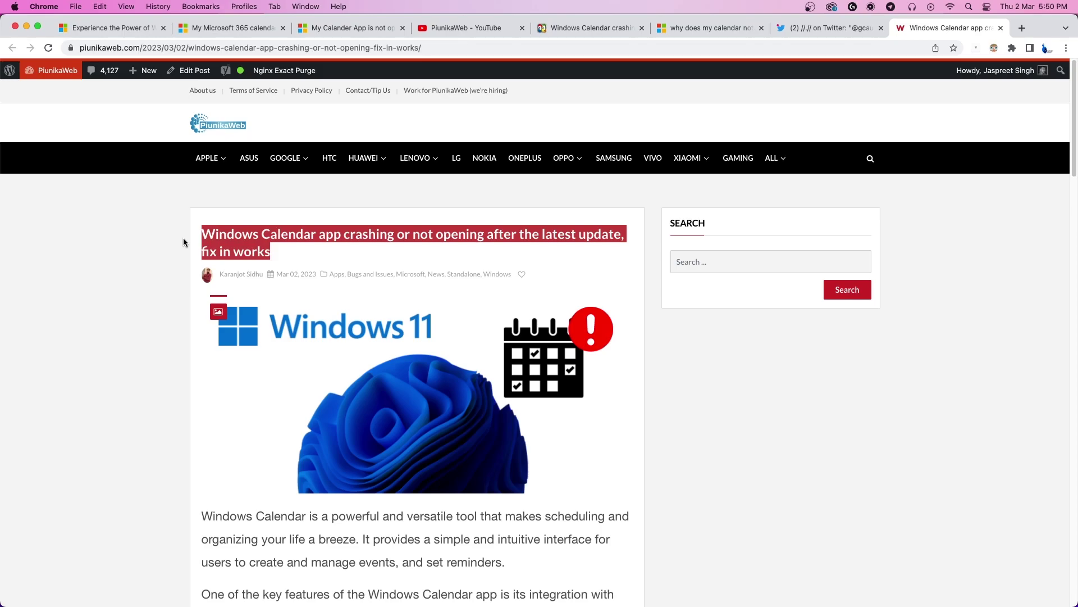
pyautogui.scroll(-3, 153, 278)
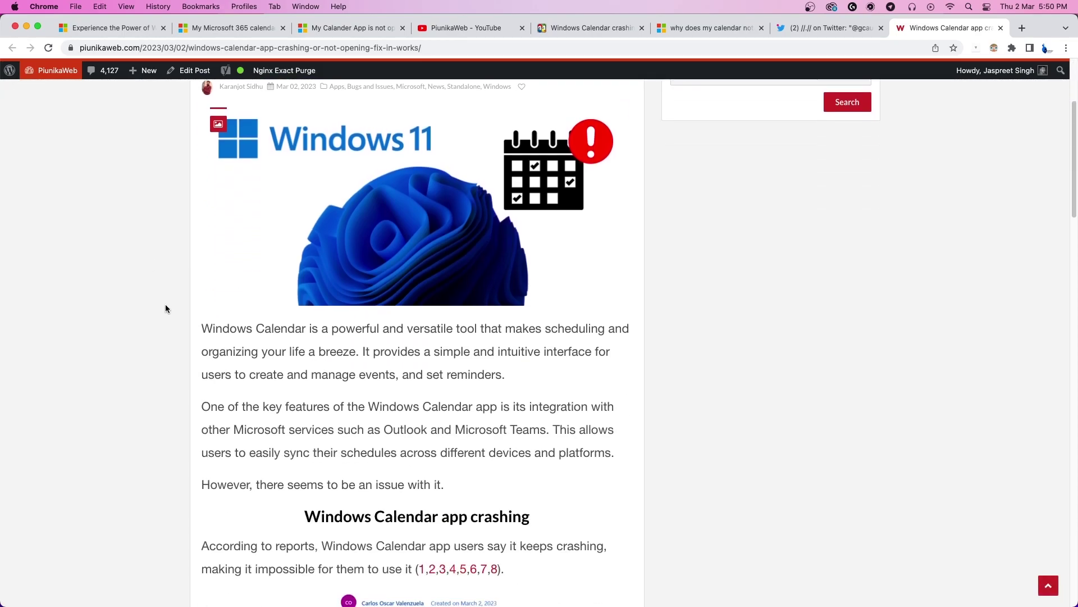
pyautogui.scroll(-4, 165, 306)
pyautogui.scroll(-3, 164, 309)
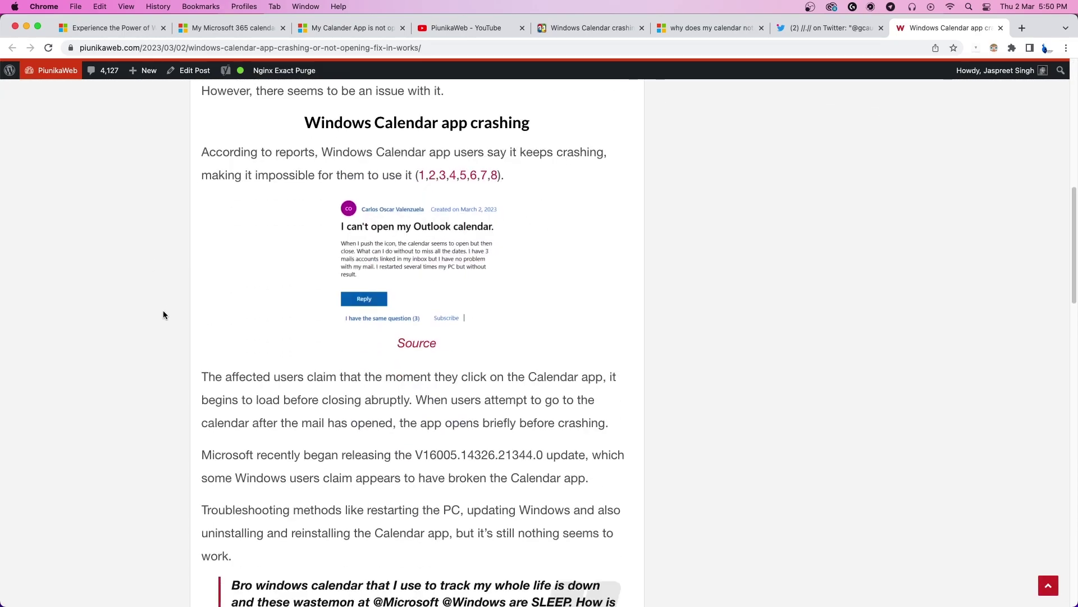
pyautogui.scroll(-4, 161, 314)
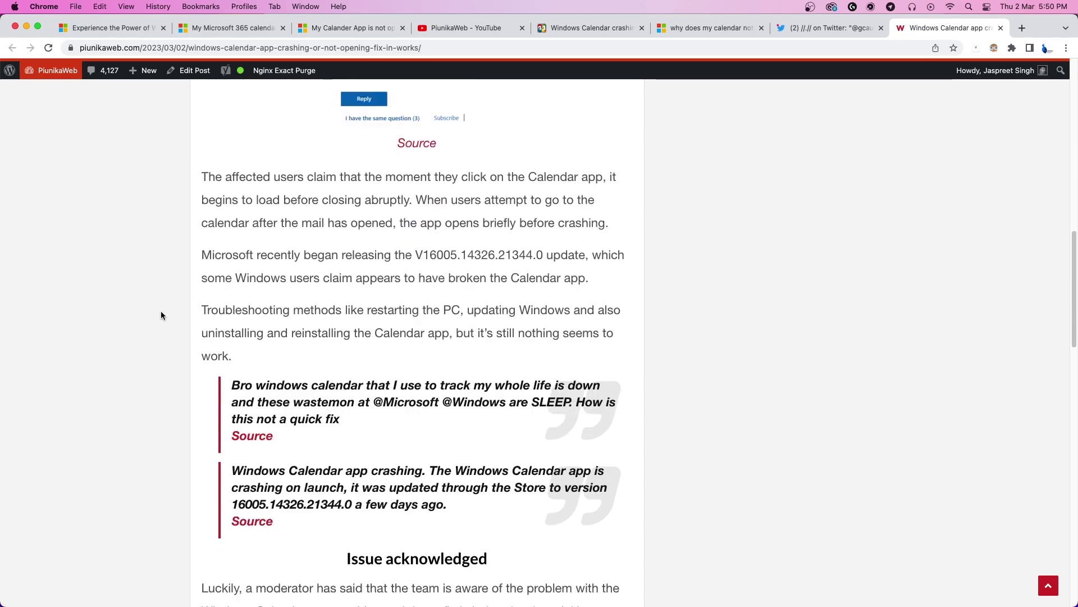
pyautogui.scroll(-2, 162, 315)
pyautogui.scroll(-5, 161, 310)
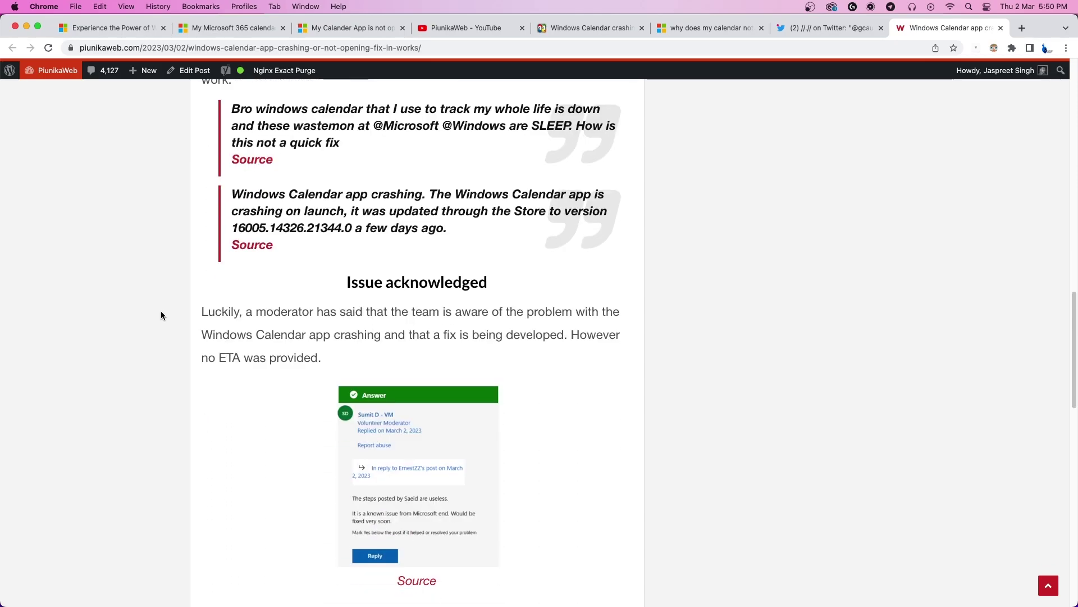
pyautogui.scroll(-3, 161, 310)
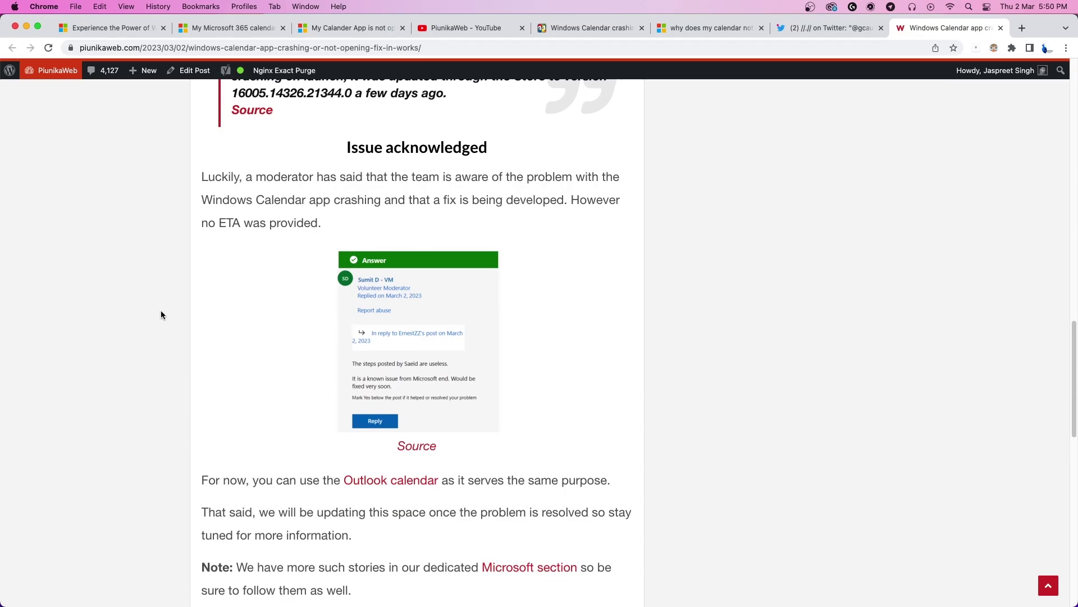
pyautogui.scroll(-3, 161, 310)
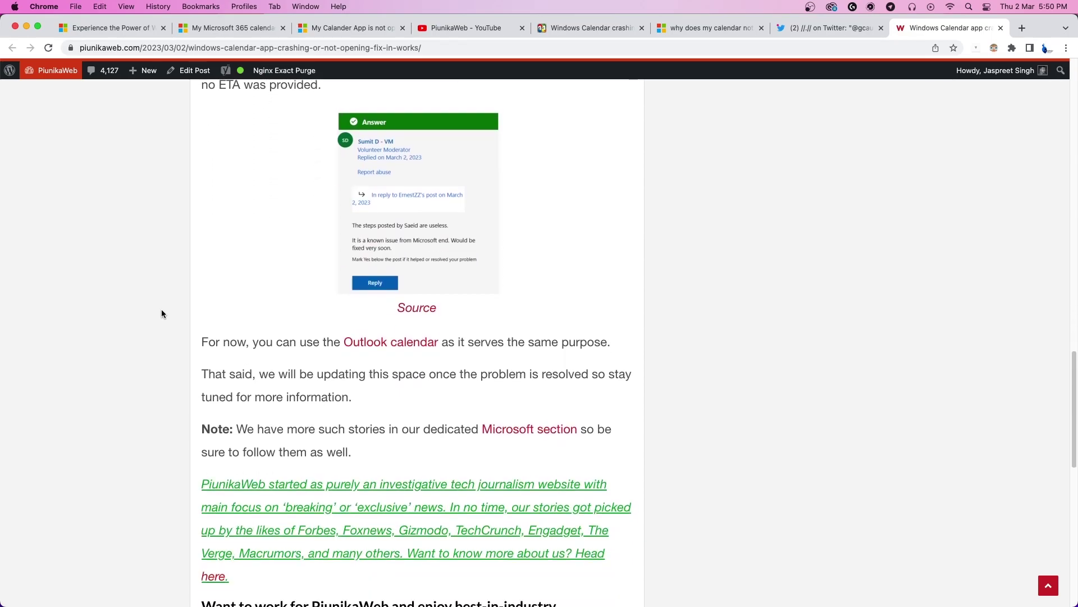